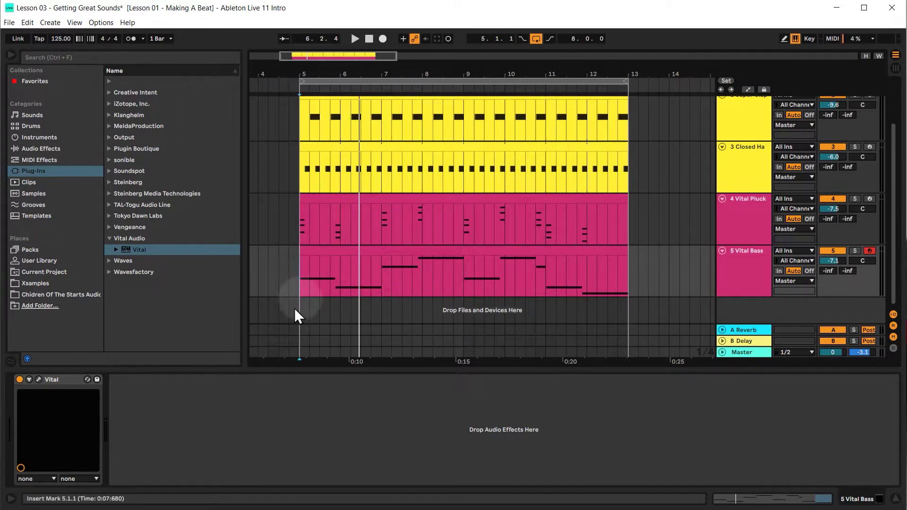
Stop playback and show the device on the A Reverb return track
key("space")
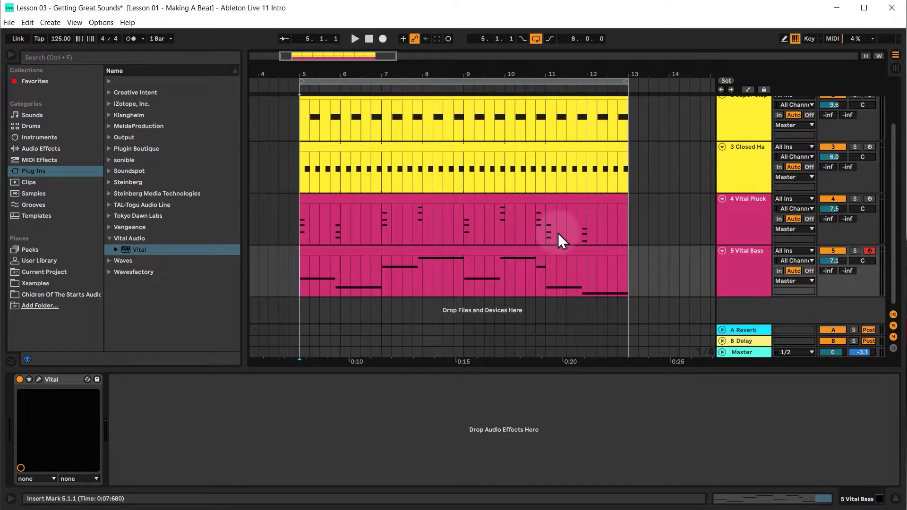
left_click(744, 330)
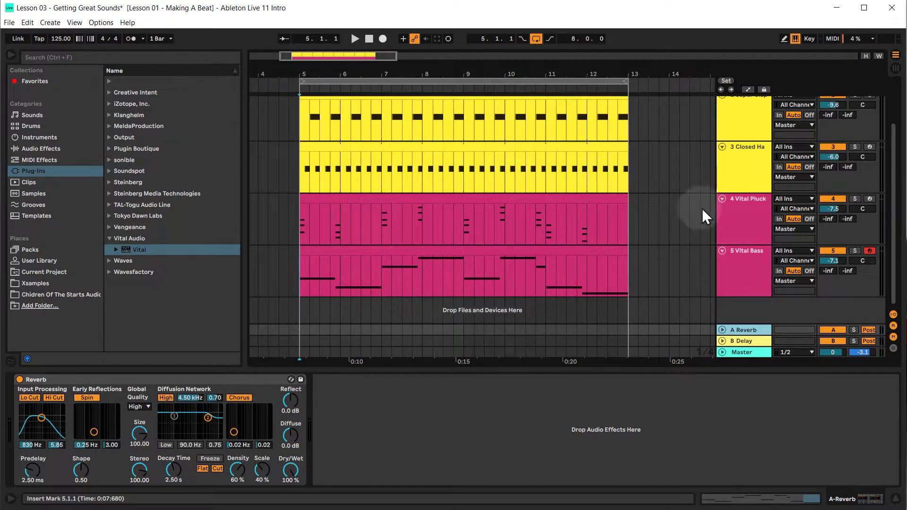
scroll(705, 242, "up", 1)
scroll(705, 242, "down", 1)
scroll(705, 242, "up", 5)
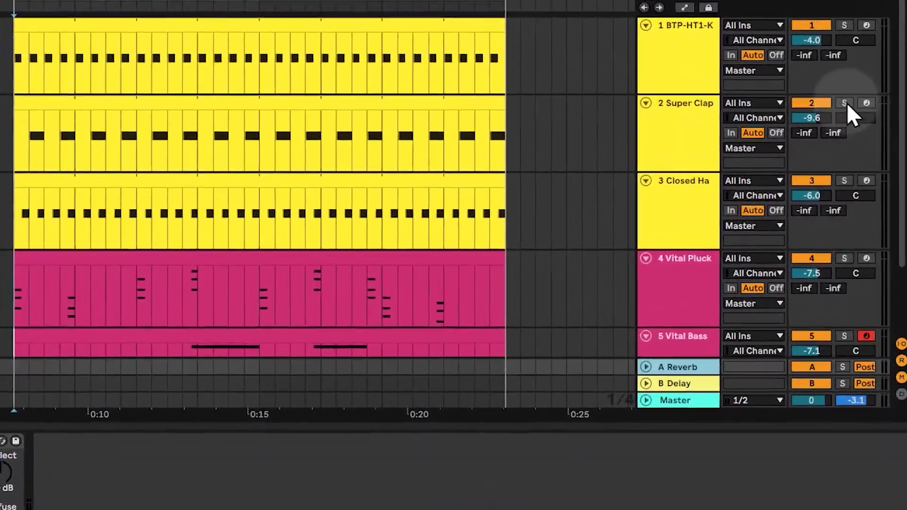
Solo the Super Clap track and listen to it without reverb
left_click(854, 146)
key("space")
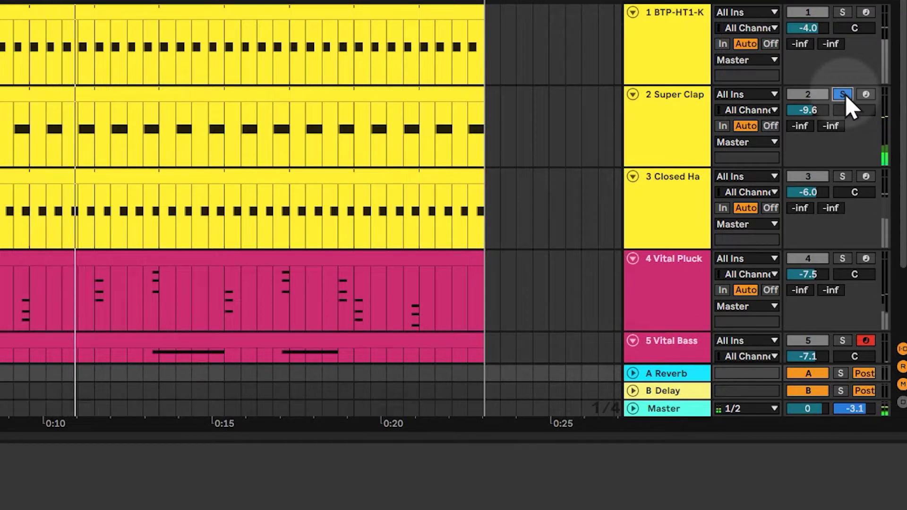
key("space")
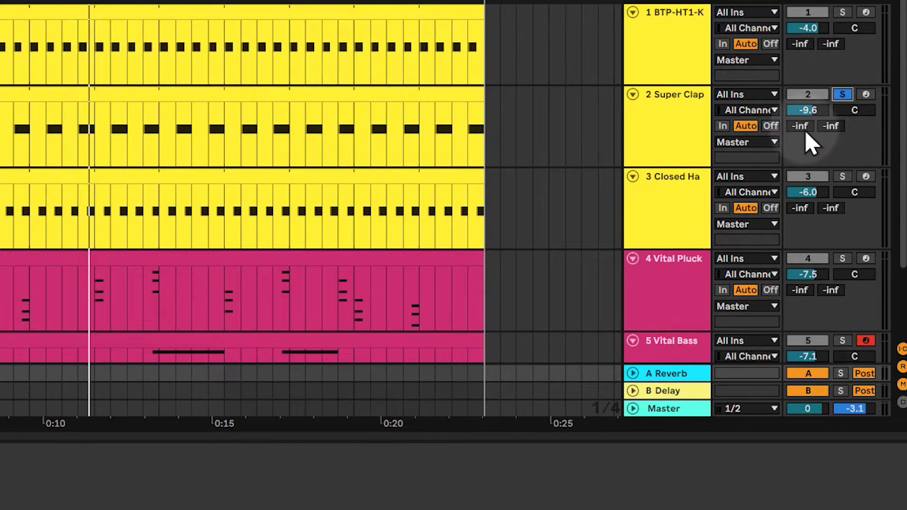
Raise the Super Clap track's send to the A Reverb return to -11.0 dB while auditioning the loop
mouse_move(799, 126)
left_mouse_down()
mouse_move(801, 111)
mouse_move(810, 137)
left_mouse_up()
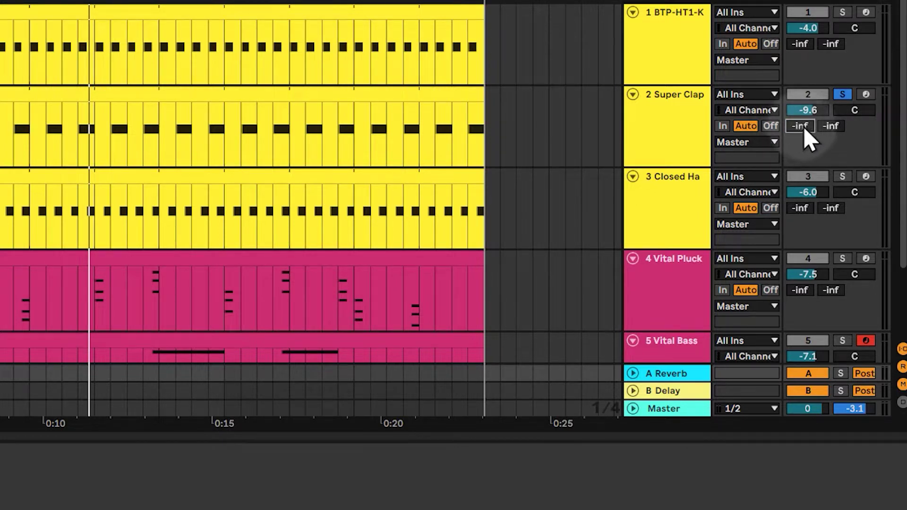
mouse_move(806, 136)
left_mouse_down()
mouse_move(809, 109)
mouse_move(810, 140)
left_mouse_up()
key("space")
key("space")
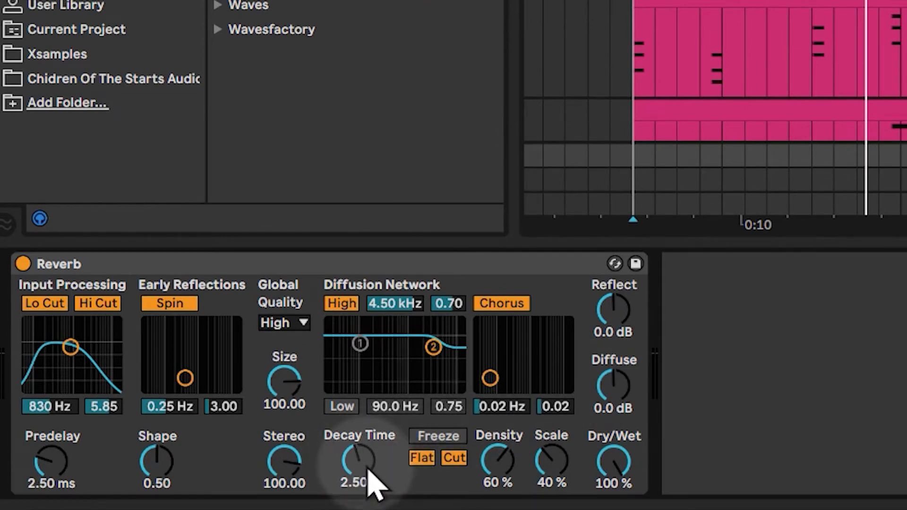
Try long and short decay times on the Reverb during playback, finishing at 2.76 s
left_click(369, 469)
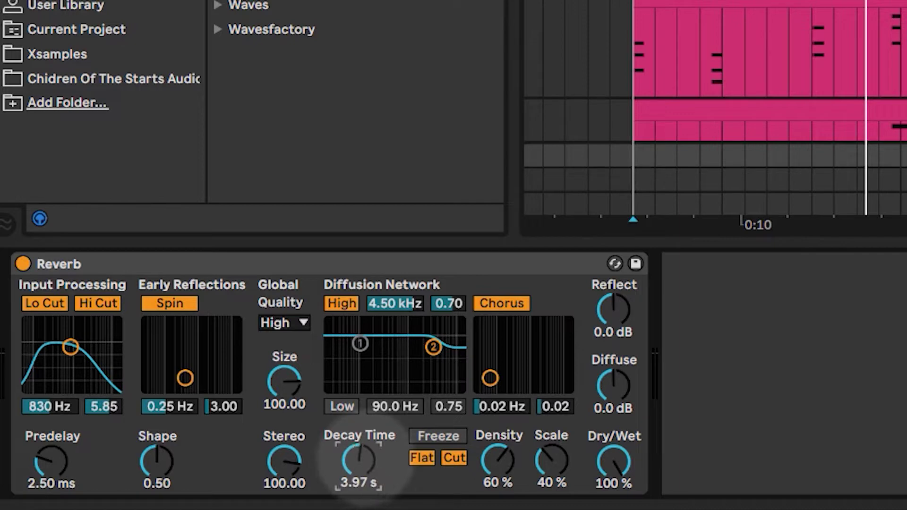
scroll(365, 468, "up", 10)
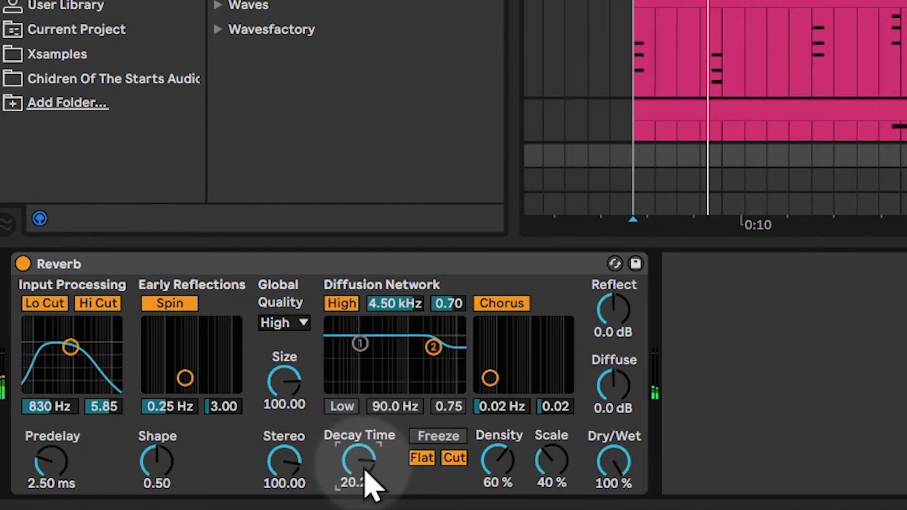
scroll(365, 470, "down", 10)
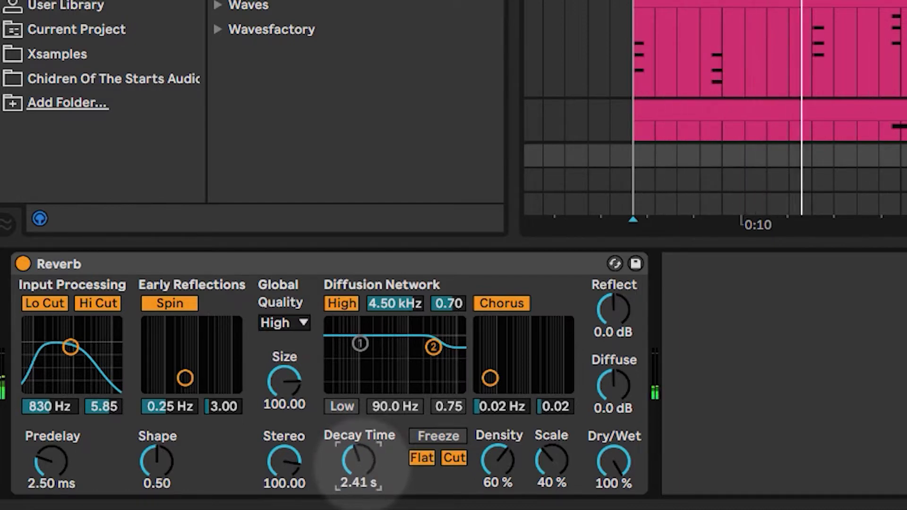
scroll(364, 468, "down", 3)
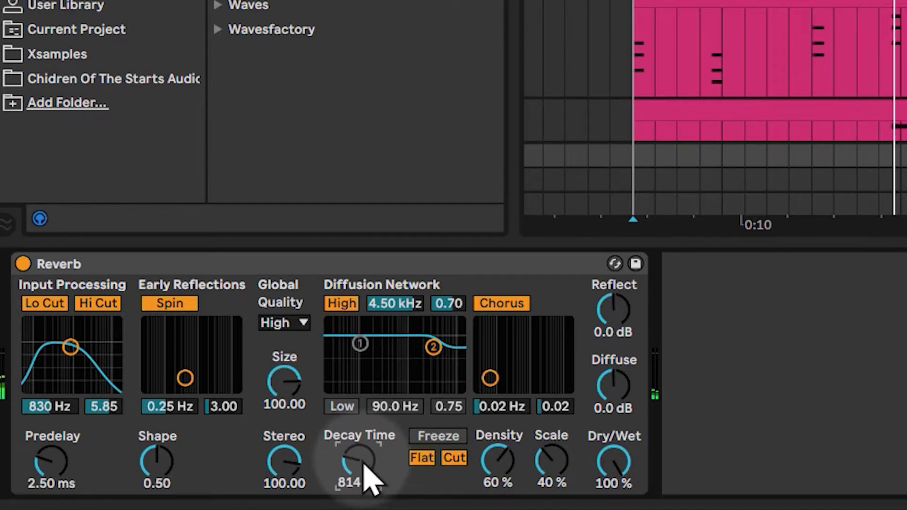
scroll(364, 466, "up", 1)
scroll(366, 472, "up", 4)
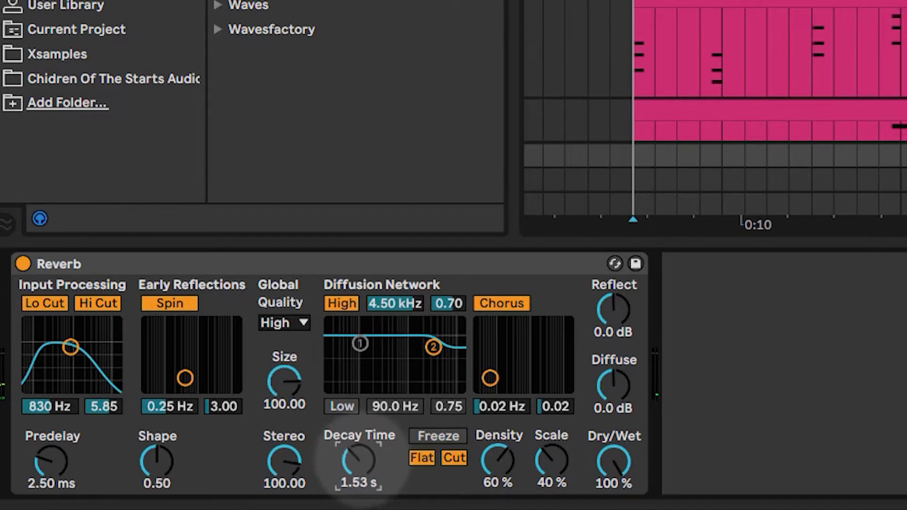
scroll(359, 461, "up", 2)
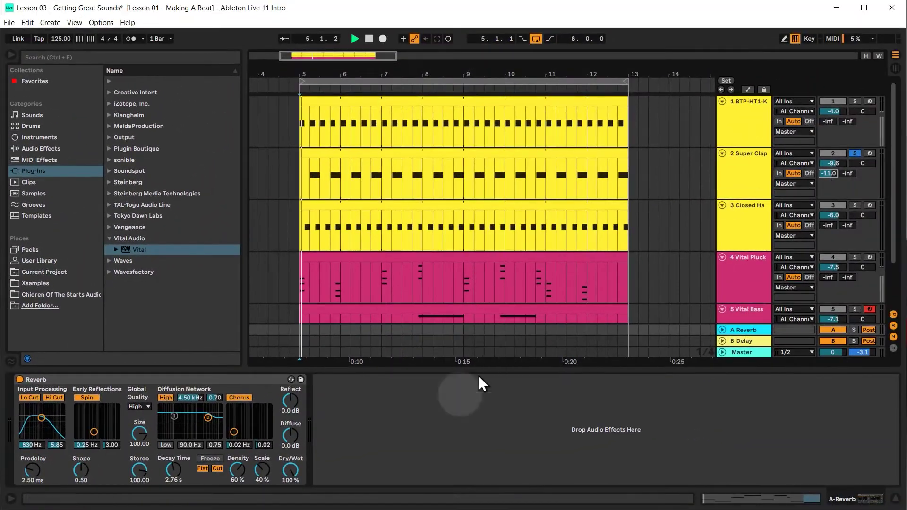
key("space")
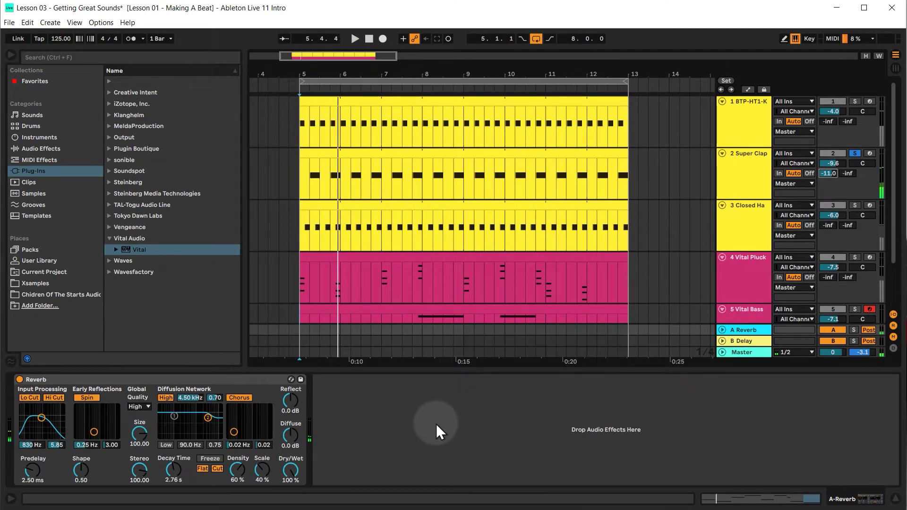
left_click(395, 401)
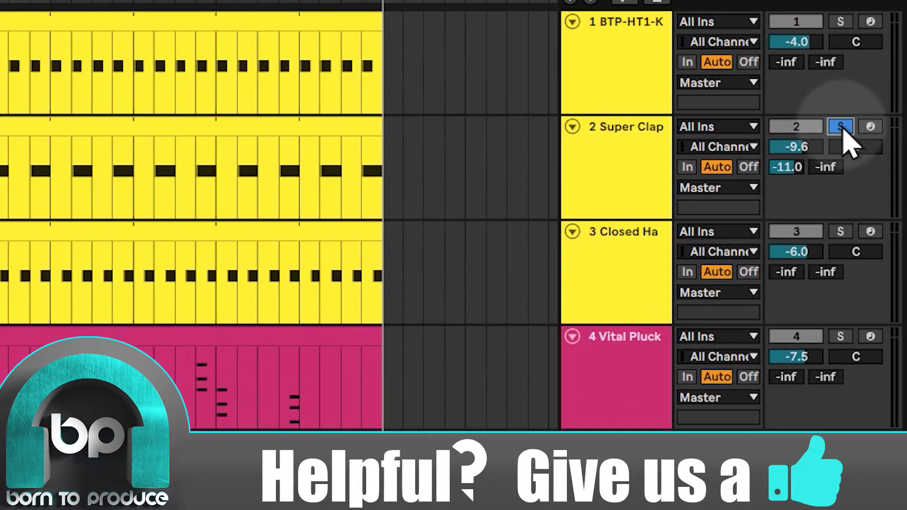
Switch the solo from Super Clap to the closed hat, raise the hat's reverb send to -13.7 dB, and restore the full mix
left_click(841, 127)
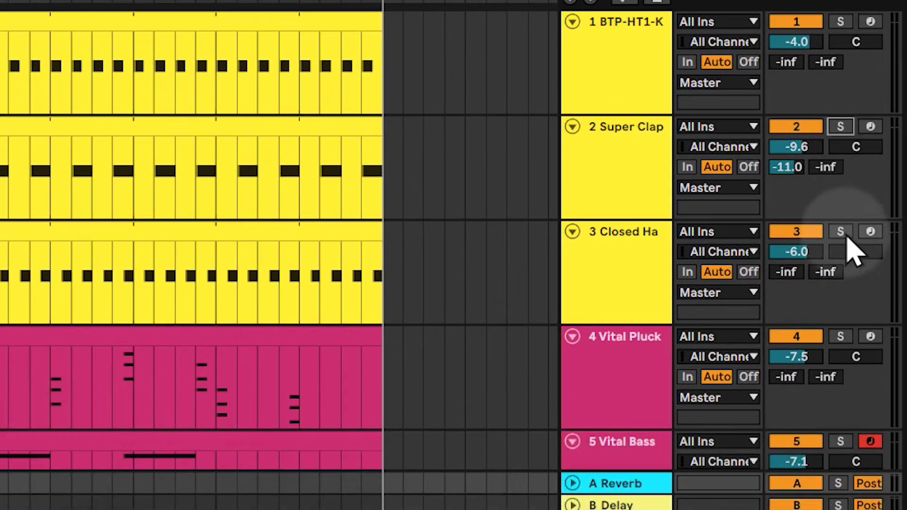
left_click(841, 232)
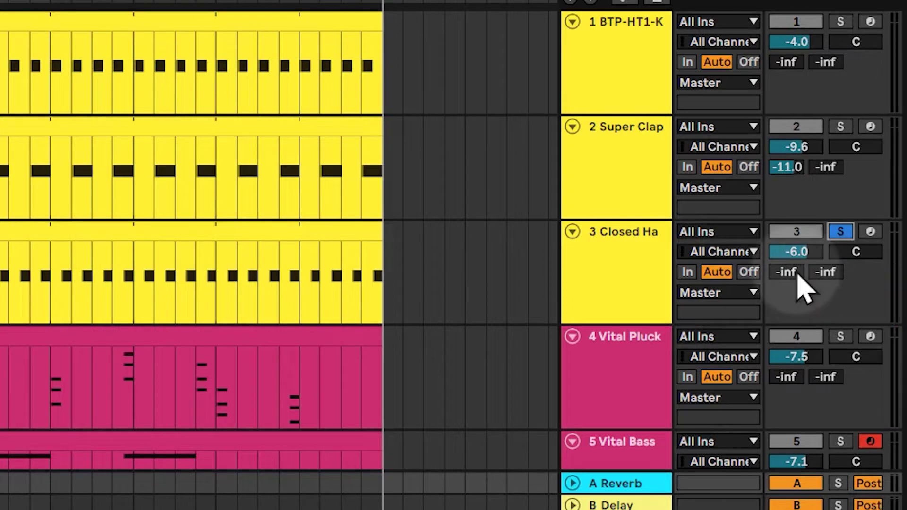
mouse_move(795, 277)
left_mouse_down()
mouse_move(795, 212)
mouse_move(795, 276)
left_mouse_up()
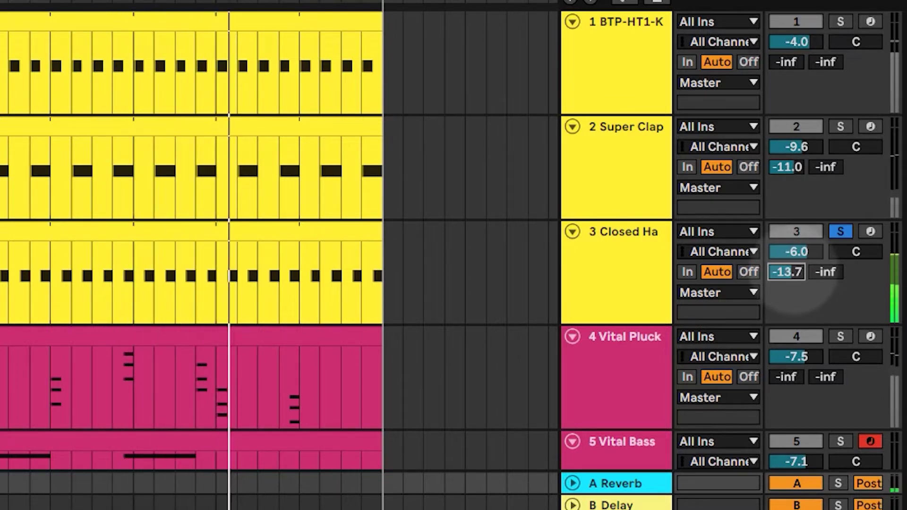
left_click(844, 234)
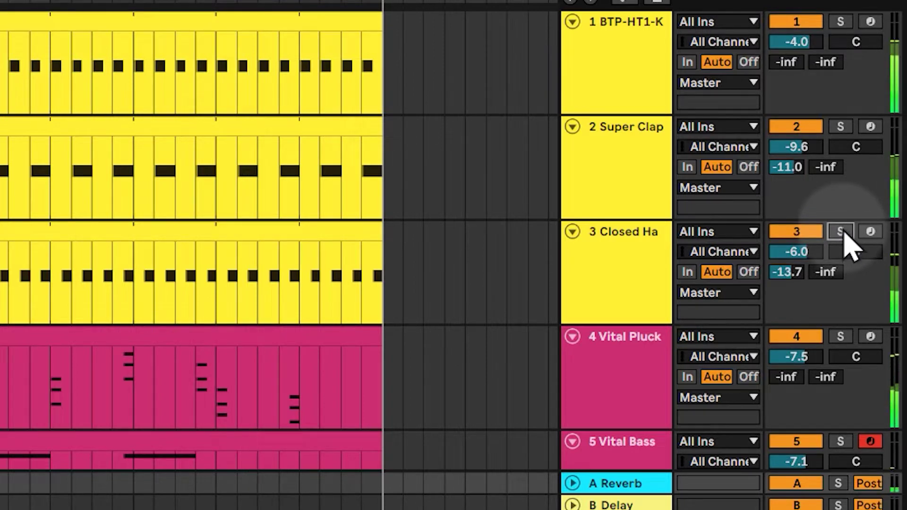
Rebalance the Super Clap track's reverb send against the full mix, setting it to -13.7 dB
left_click_drag(792, 168, 791, 165)
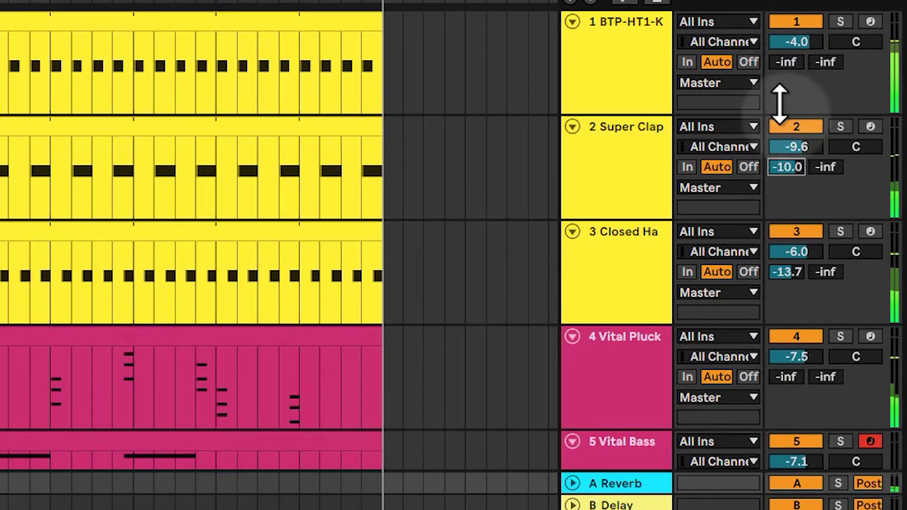
left_click(795, 178)
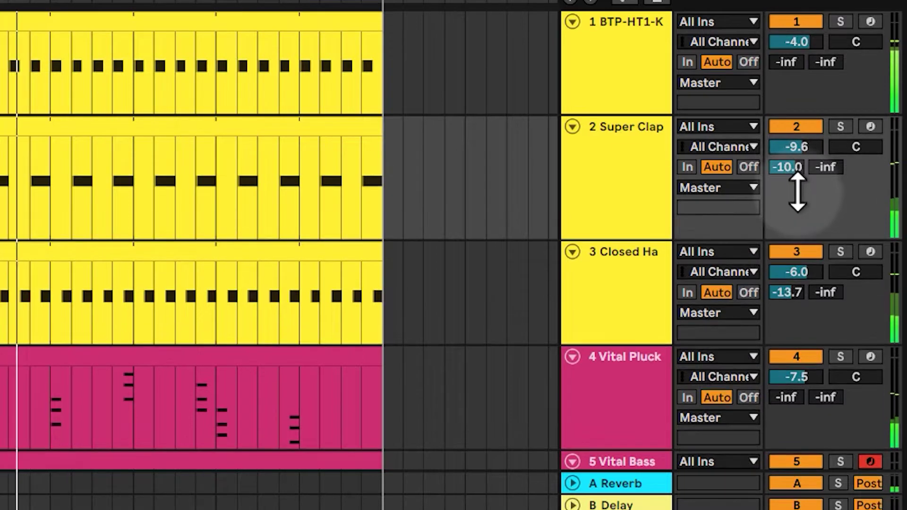
left_click_drag(795, 186, 796, 204)
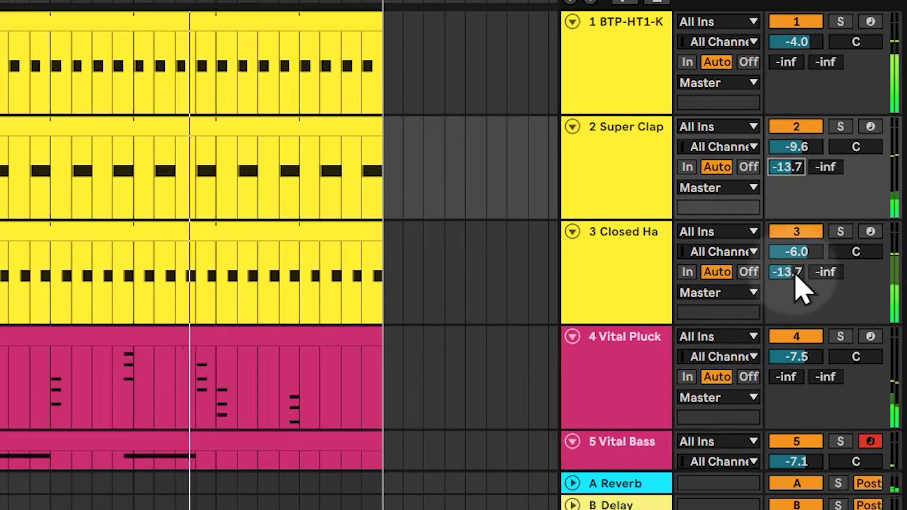
Solo the closed hat track, lower its reverb send to -17.5 dB, and unsolo it
left_click(840, 231)
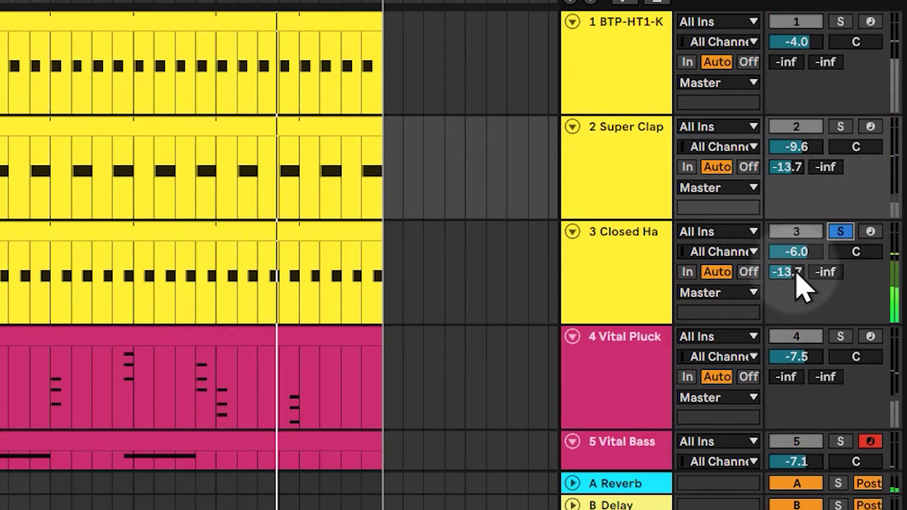
left_click_drag(795, 270, 796, 289)
left_click(841, 233)
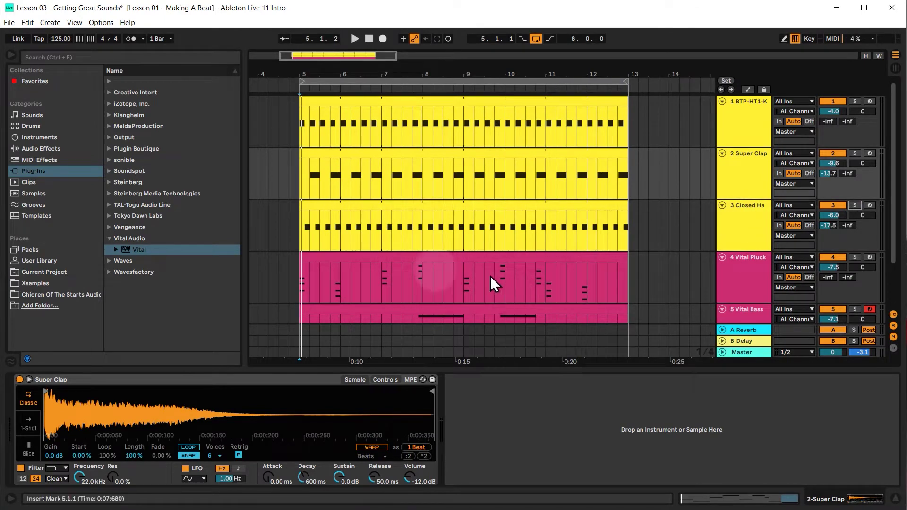
Solo the Vital Pluck track and play it from the start of the loop
left_click(855, 257)
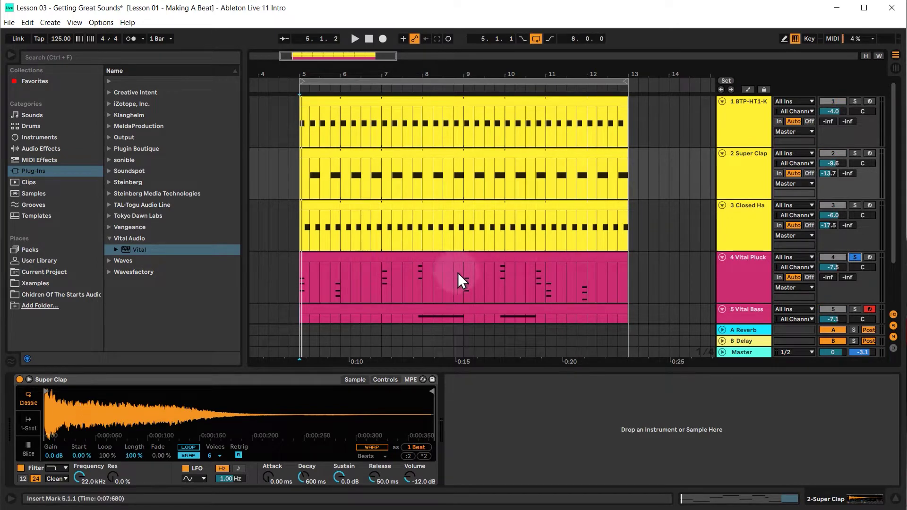
left_click(302, 285)
key("space")
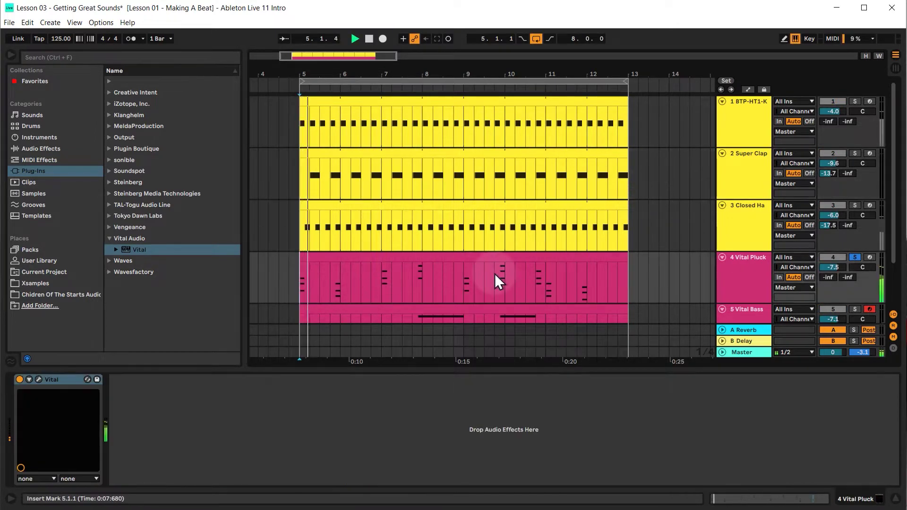
key("space")
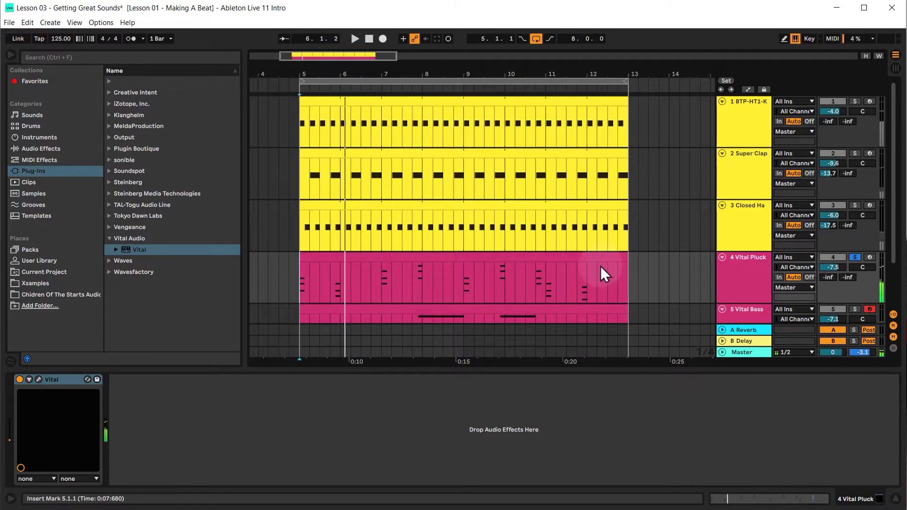
Audition the Vital Bass track on its own and return to the full mix
left_click(855, 309)
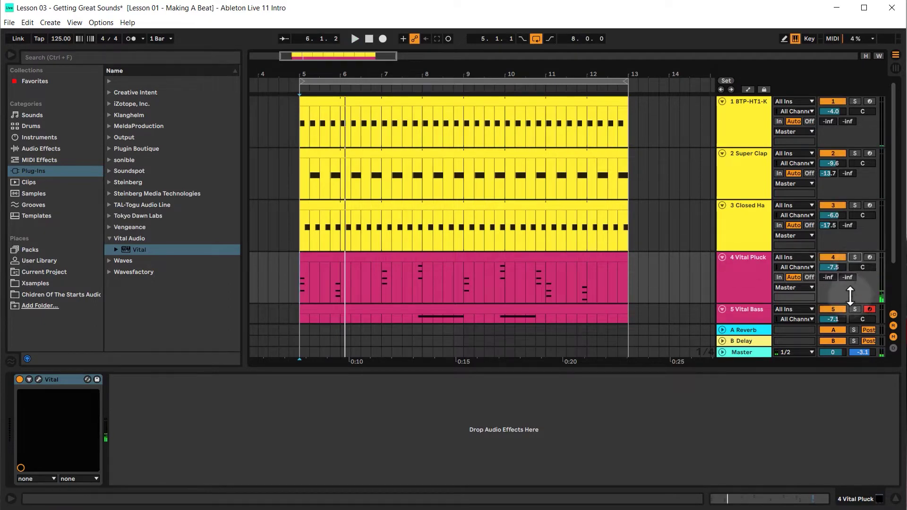
key("space")
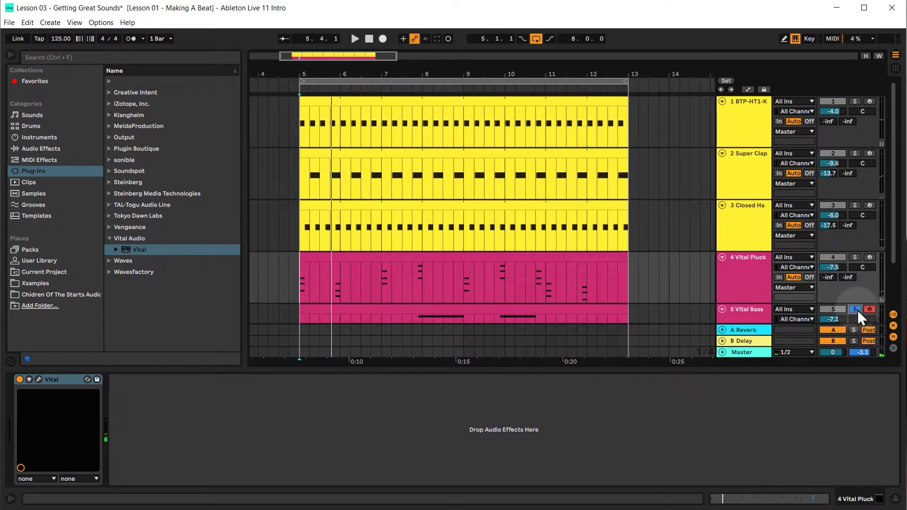
left_click(855, 309)
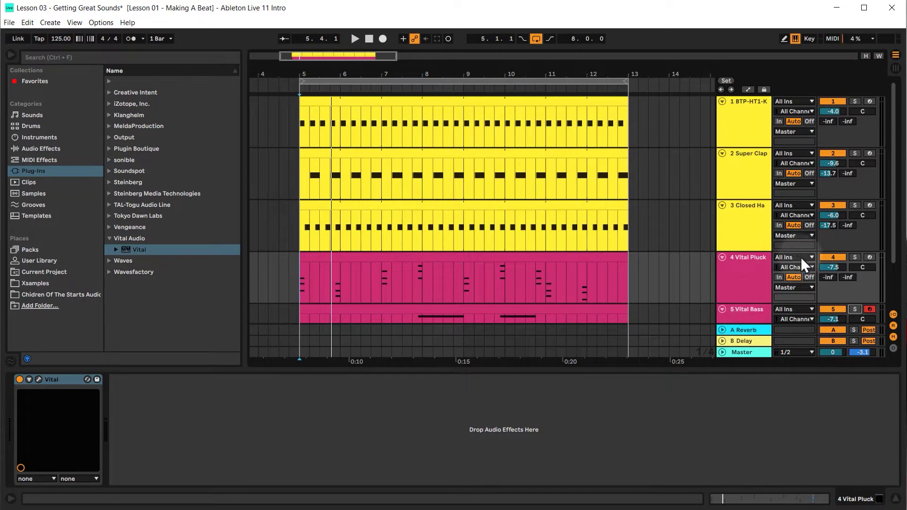
left_click(827, 278)
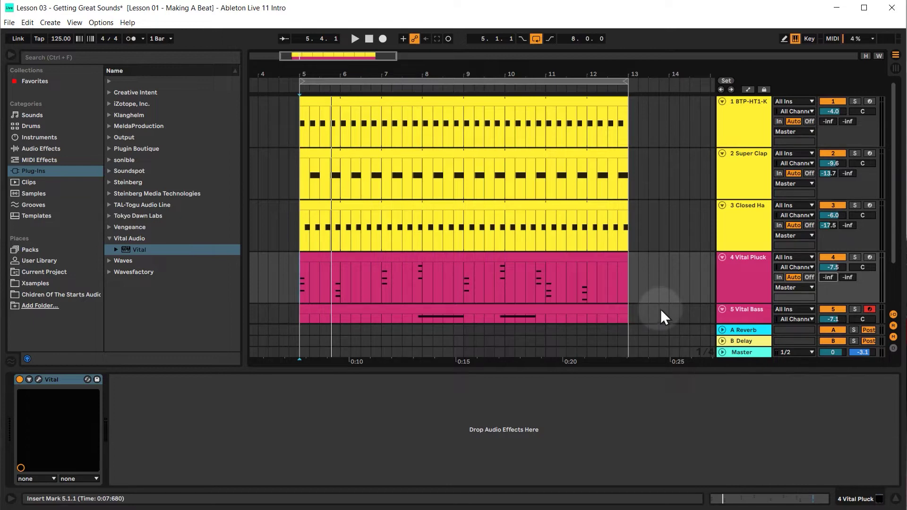
Add an Auto Filter followed by a Channel EQ to the Super Clap track's device chain
left_click(740, 170)
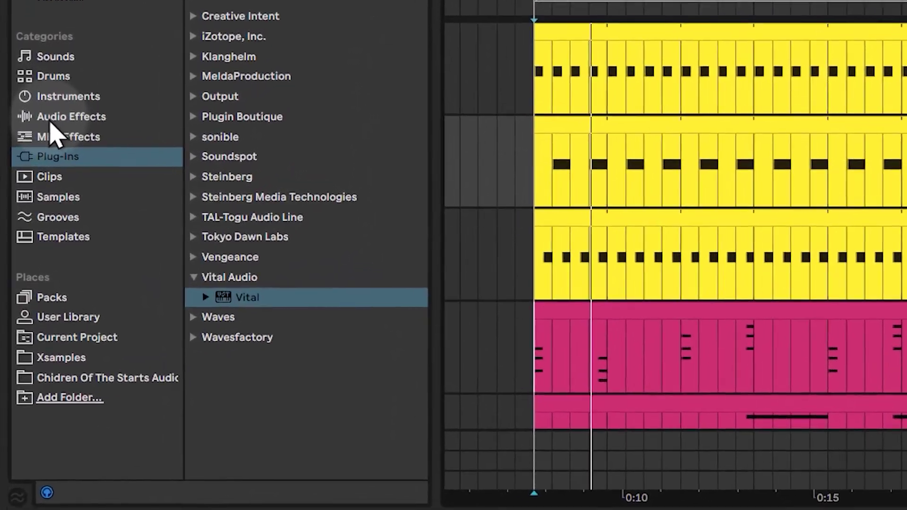
left_click(62, 120)
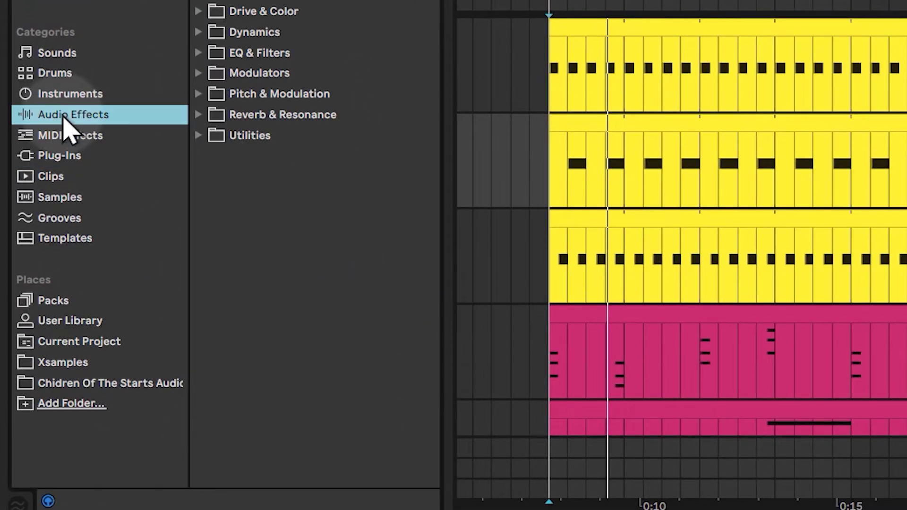
left_click(198, 53)
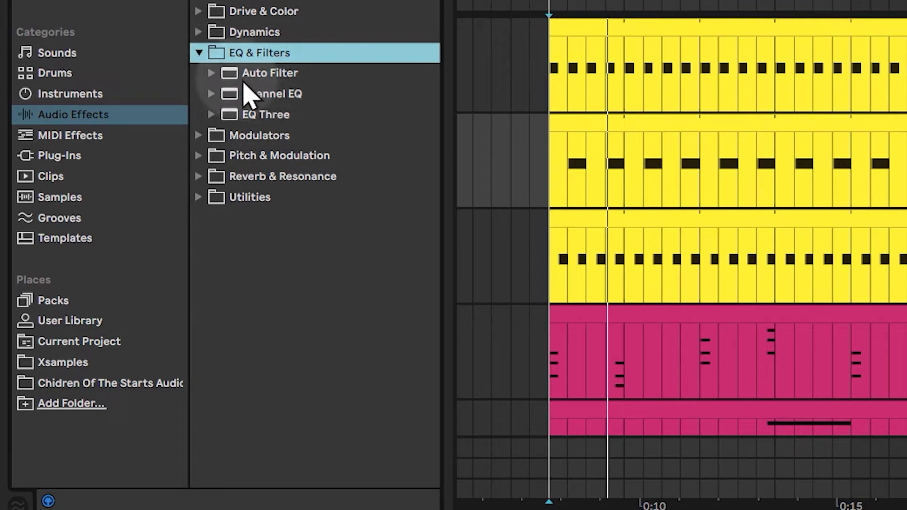
left_click(212, 74)
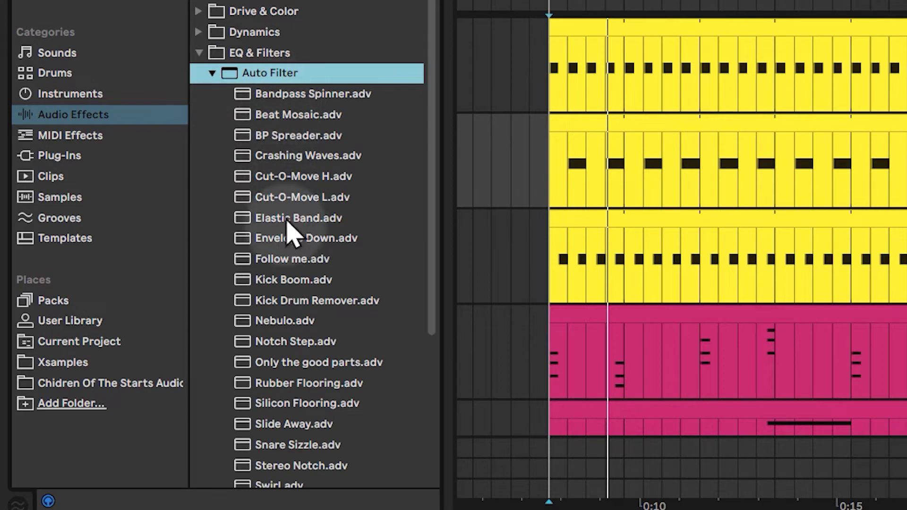
scroll(282, 472, "down", 5)
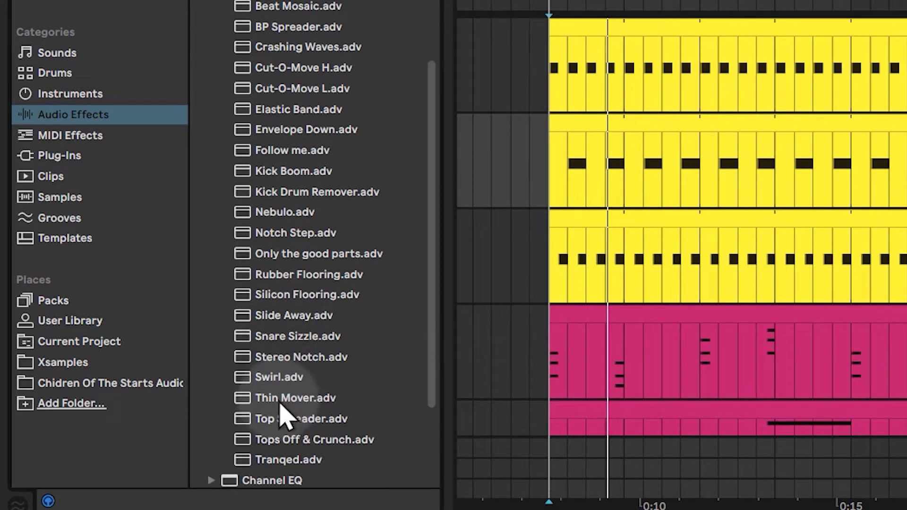
scroll(283, 426, "up", 5)
left_click(213, 74)
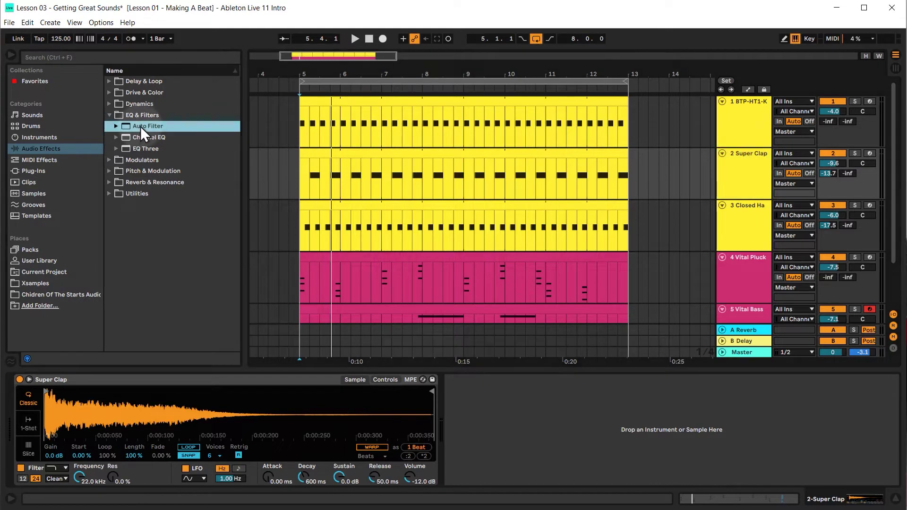
left_click_drag(140, 126, 472, 418)
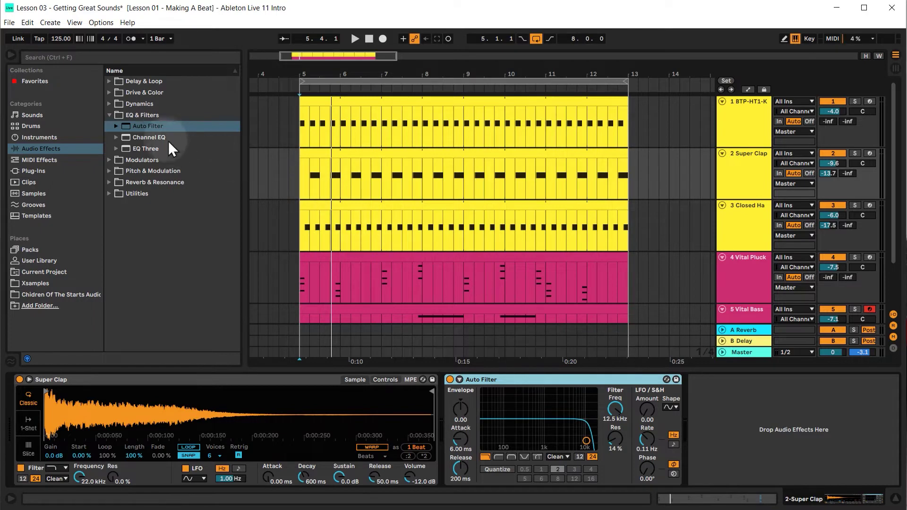
left_click_drag(144, 137, 730, 416)
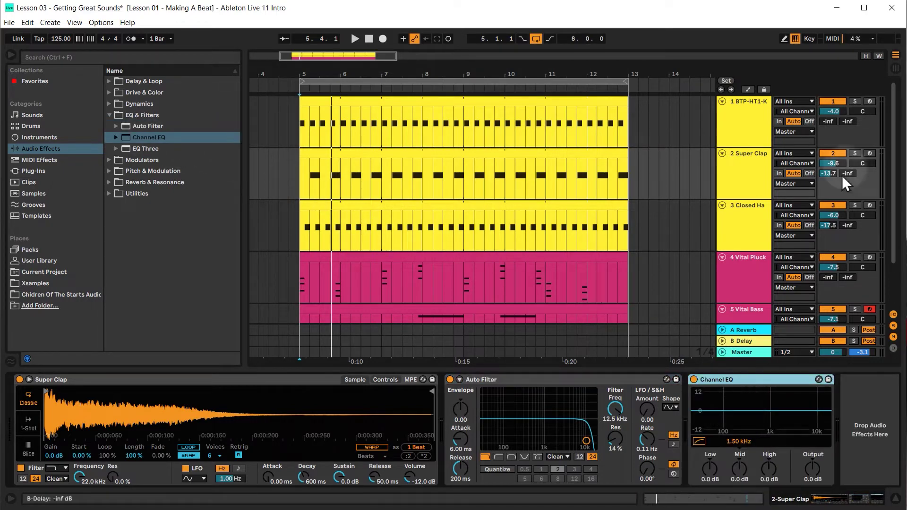
Solo the Super Clap track, lower its reverb send to -17.2 dB, and audition it from the loop start
left_click(855, 153)
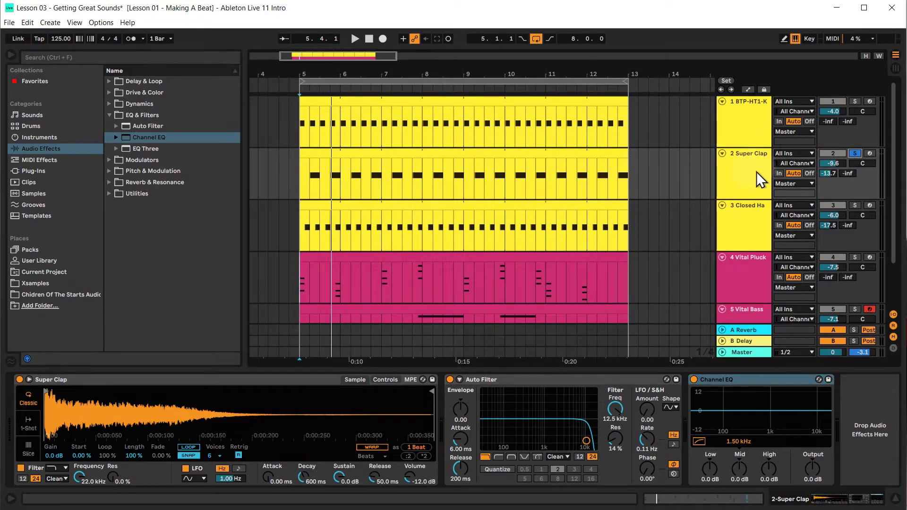
key("space")
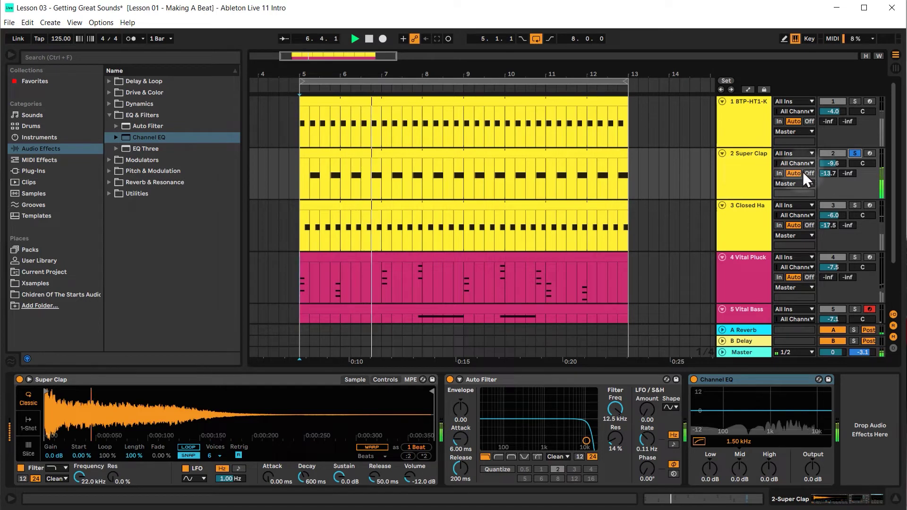
left_click(829, 174)
key("space")
left_click_drag(830, 174, 830, 190)
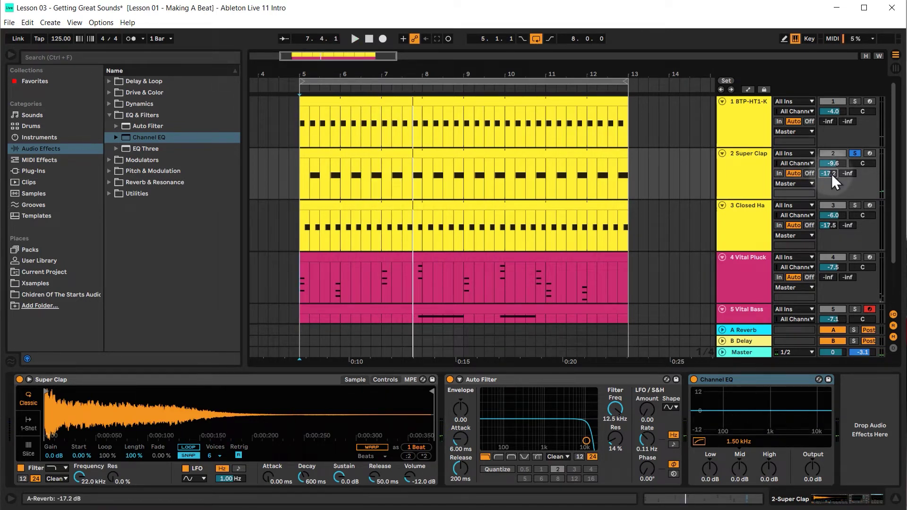
key("space")
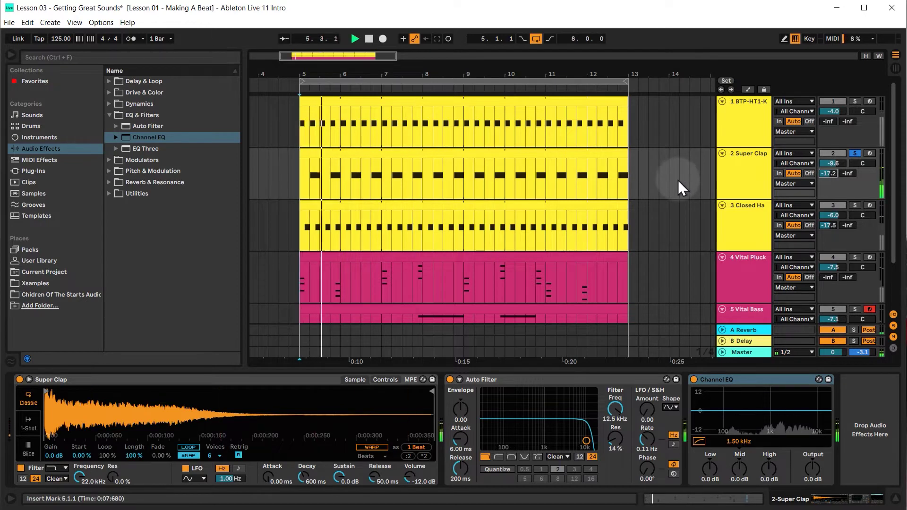
left_click(675, 179)
key("space")
left_click(617, 344)
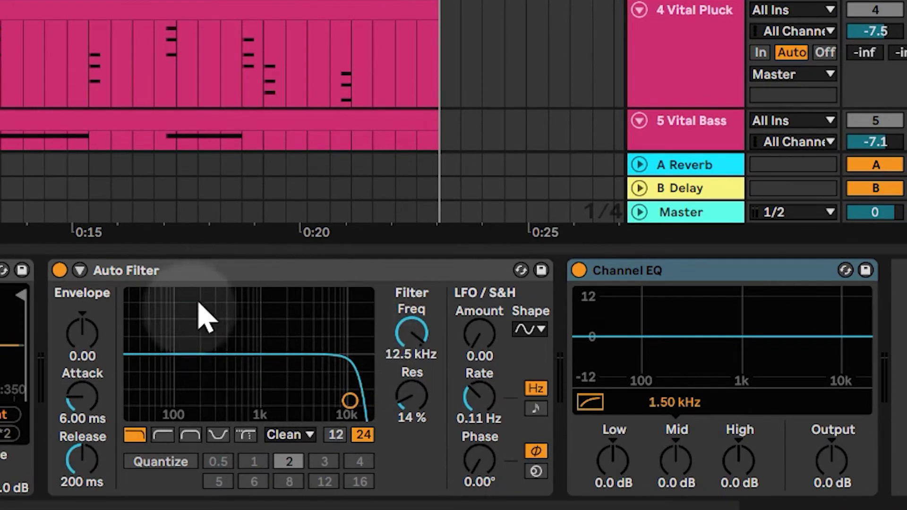
Switch the clap's Auto Filter to high-pass and sweep its cutoff during playback, ending at 382 Hz
left_click(162, 435)
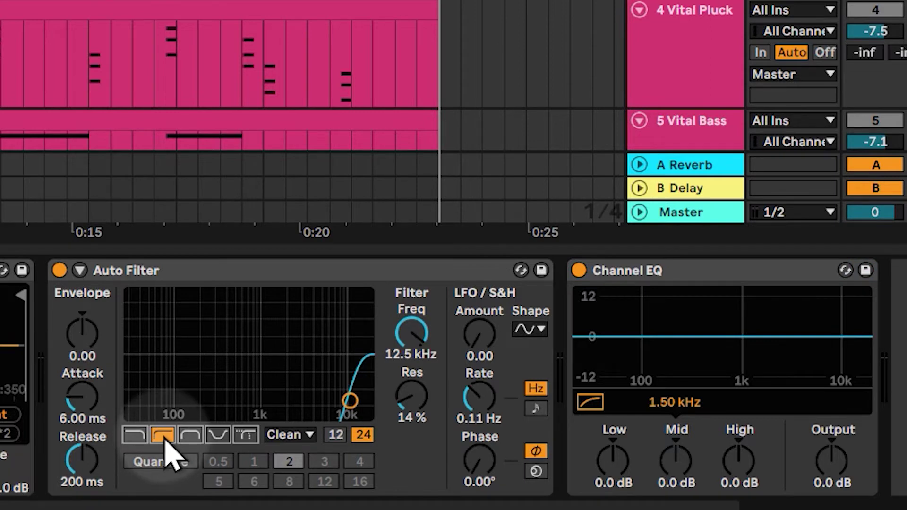
left_click_drag(416, 336, 415, 413)
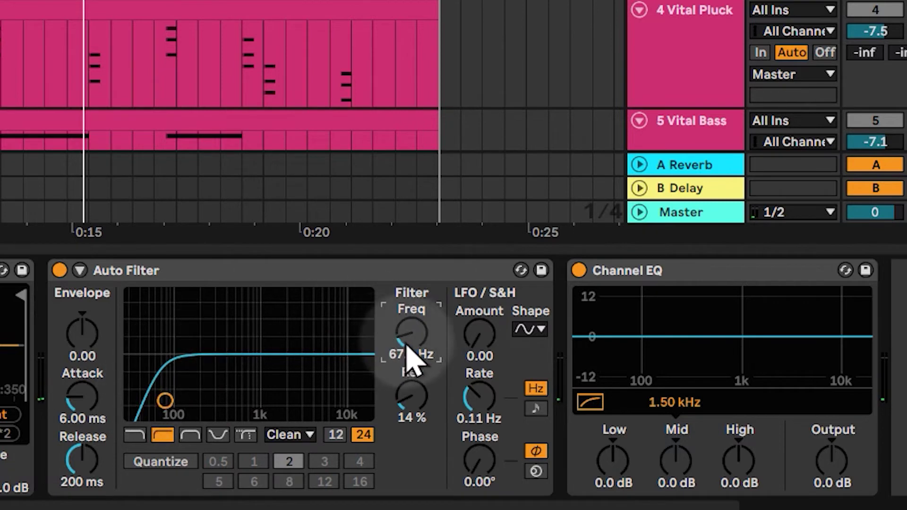
left_click_drag(409, 359, 409, 319)
left_click_drag(411, 333, 411, 373)
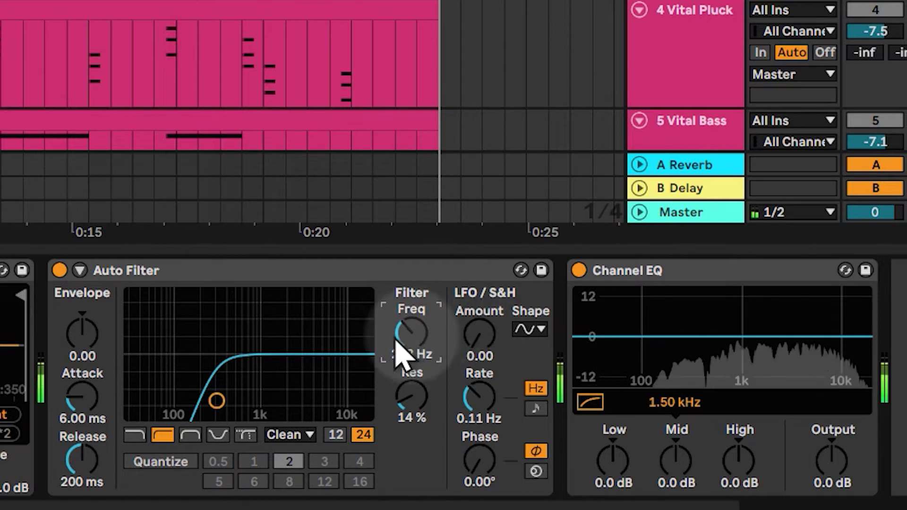
left_click_drag(411, 333, 411, 359)
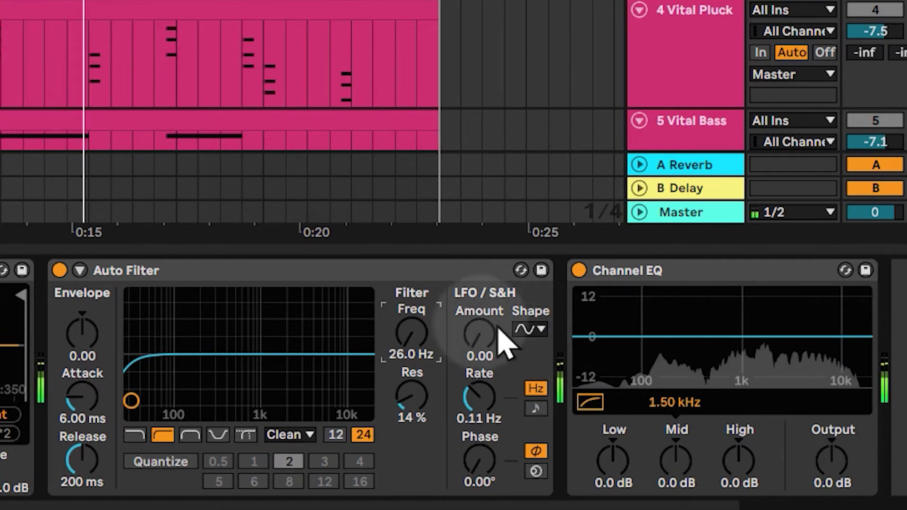
left_click_drag(416, 357, 415, 289)
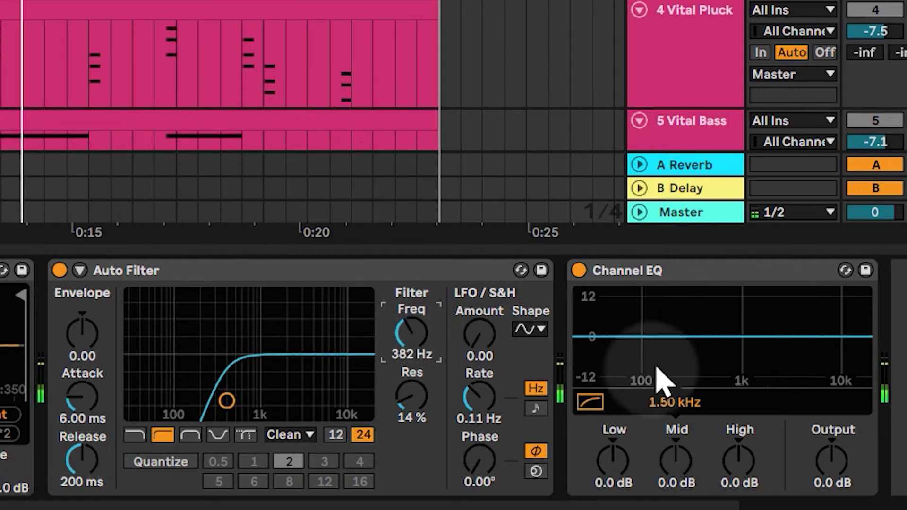
Replay the soloed clap and set the Auto Filter's high-pass cutoff to 225 Hz
key("space")
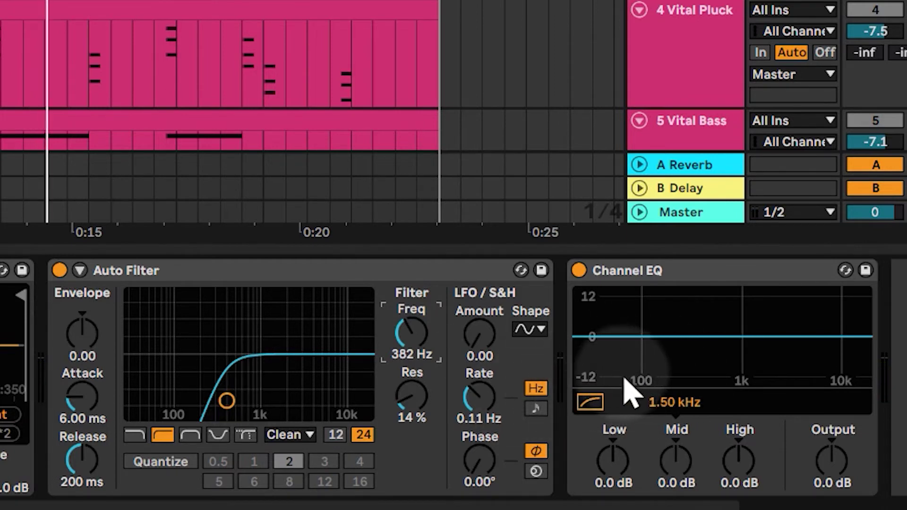
key("space")
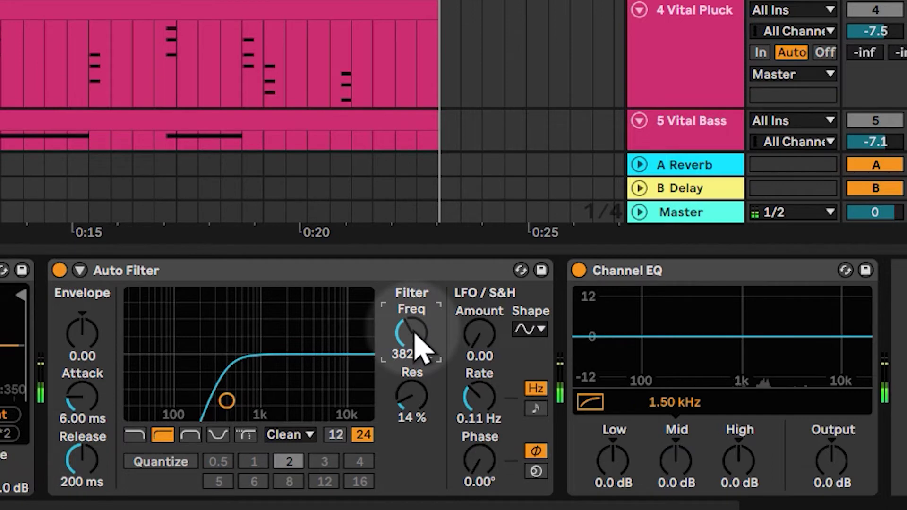
key("space")
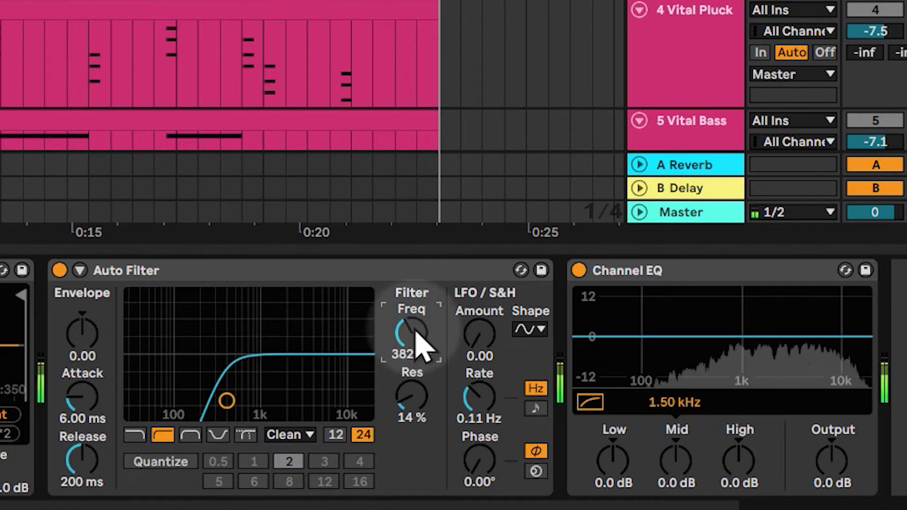
mouse_move(415, 336)
left_mouse_down()
mouse_move(415, 367)
mouse_move(415, 347)
left_mouse_up()
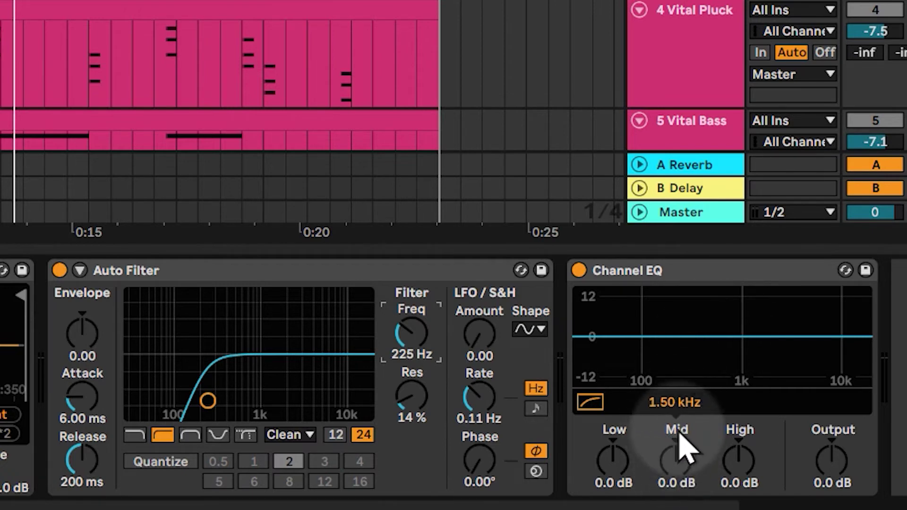
Sweep a boosted mid band on the clap's Channel EQ, solo and in the full mix, settling on 2.9 dB at 1.93 kHz
left_click_drag(685, 470, 685, 456)
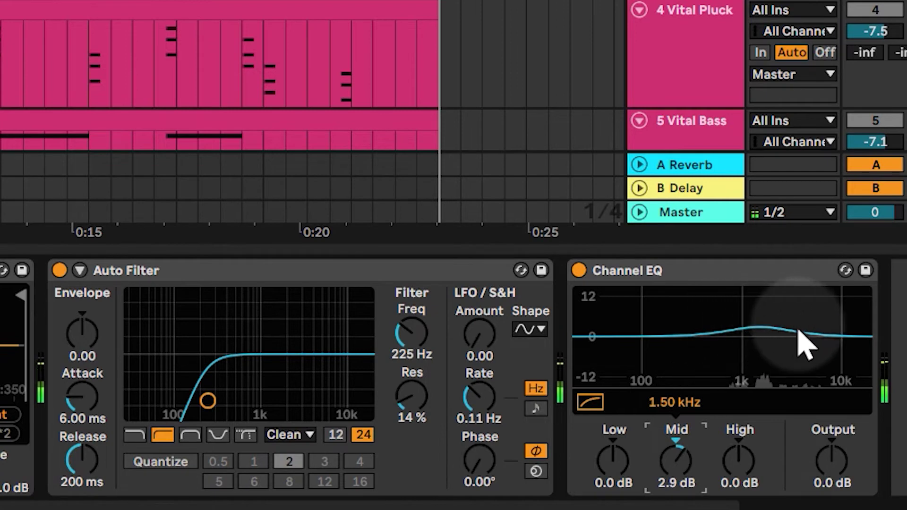
left_click_drag(685, 457, 703, 469)
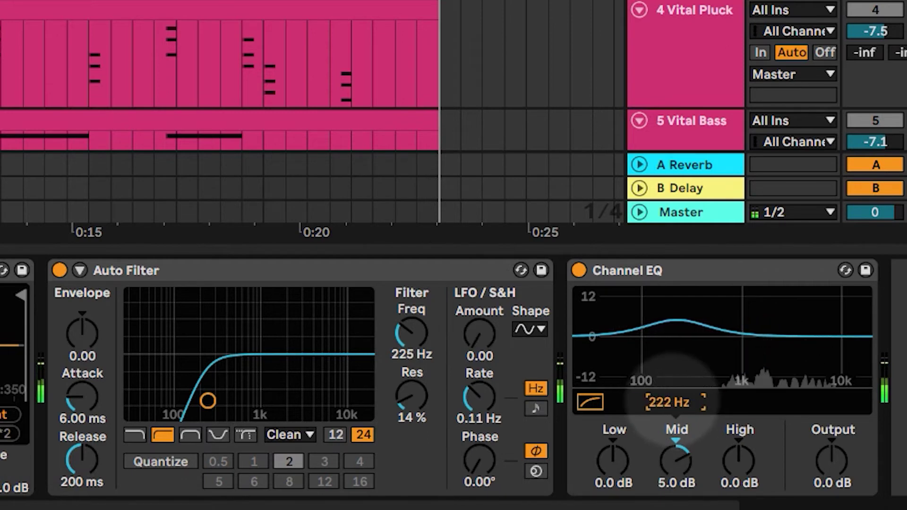
mouse_move(675, 402)
left_mouse_down()
mouse_move(675, 383)
mouse_move(676, 391)
left_mouse_up()
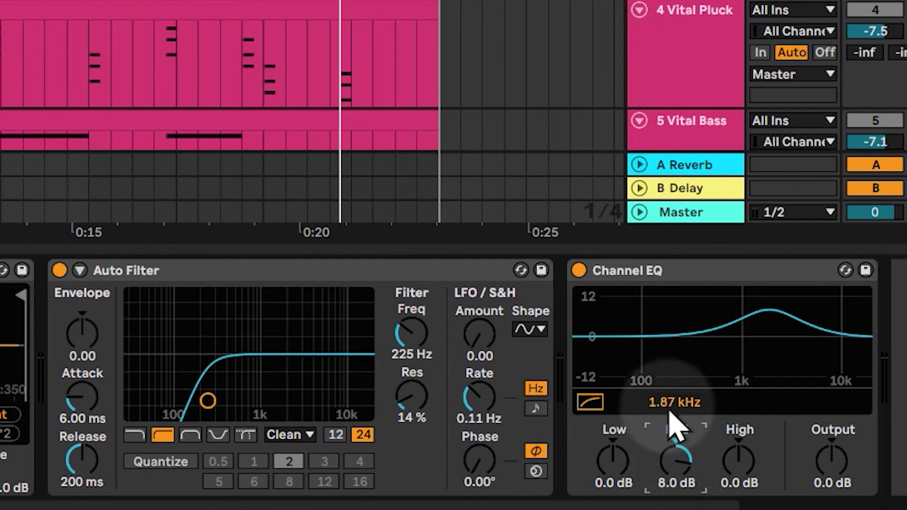
left_click_drag(669, 413, 716, 425)
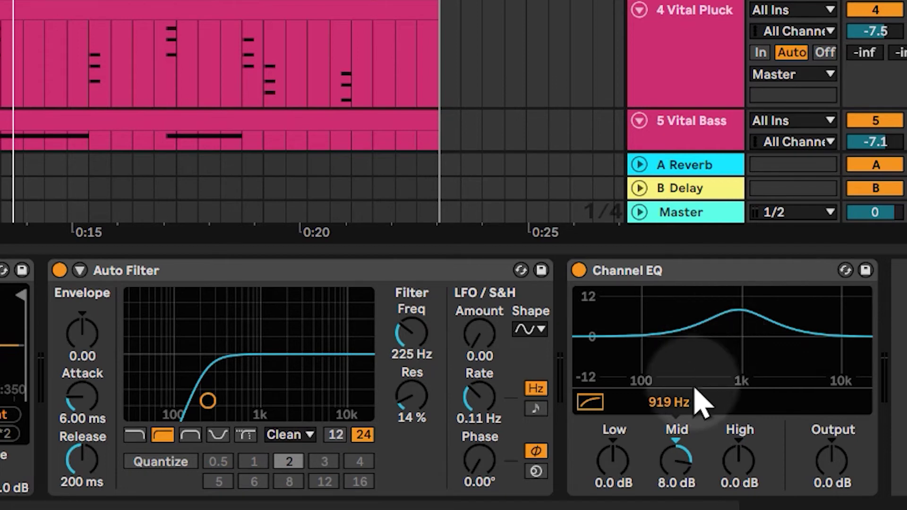
key("space")
left_click_drag(668, 401, 668, 382)
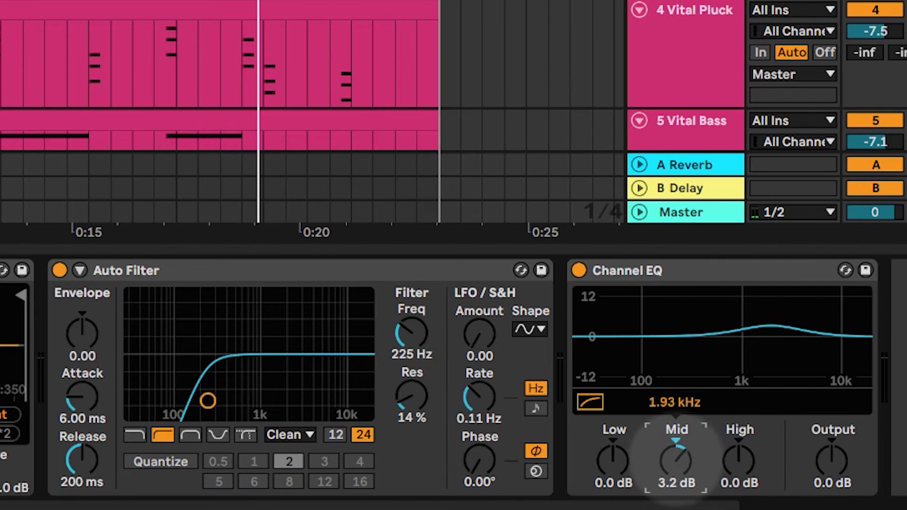
left_click_drag(677, 461, 679, 482)
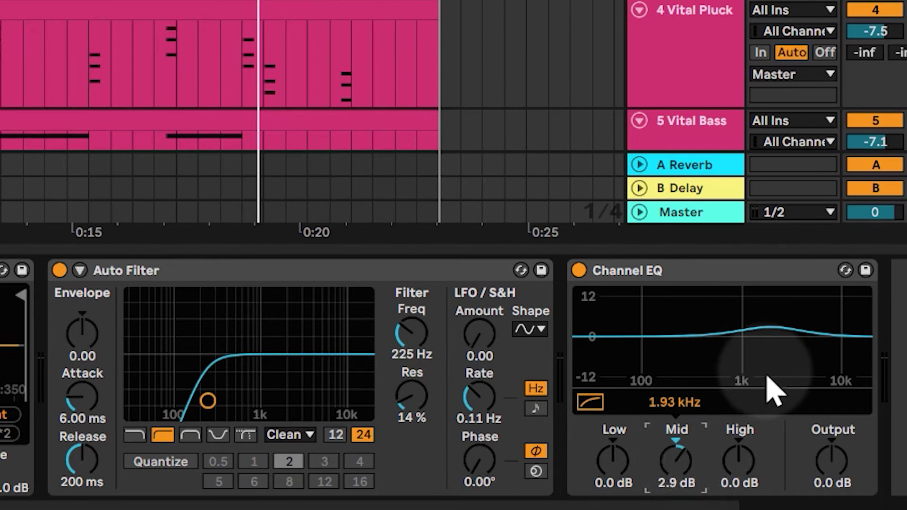
Bypass and re-enable the Channel EQ twice during playback to compare the clap with and without it
left_click(581, 272)
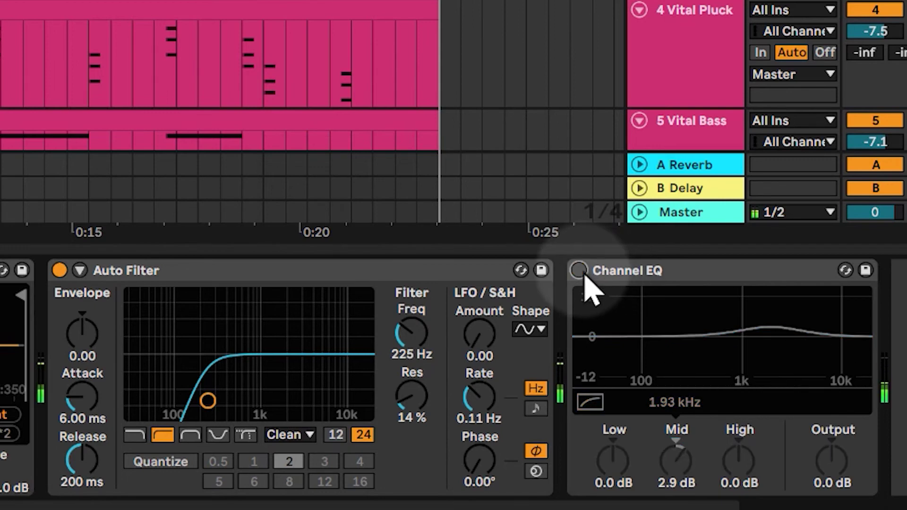
left_click(584, 278)
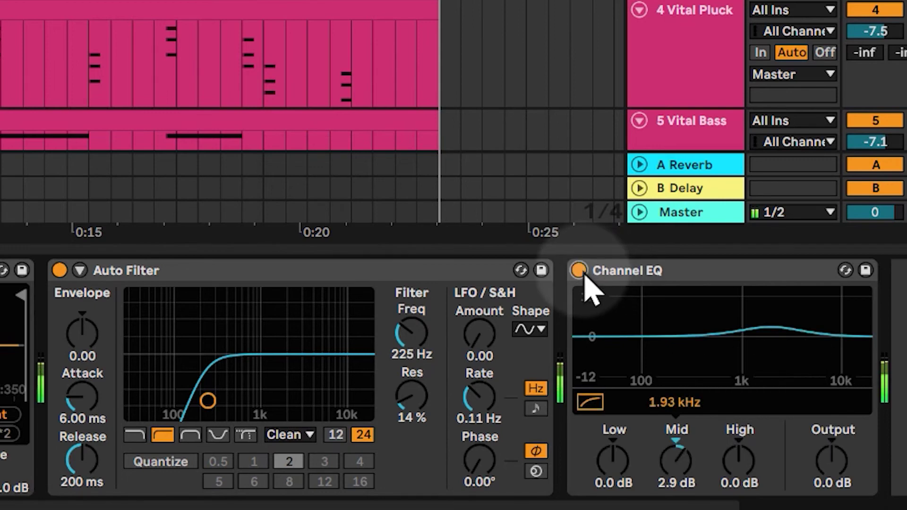
left_click(585, 277)
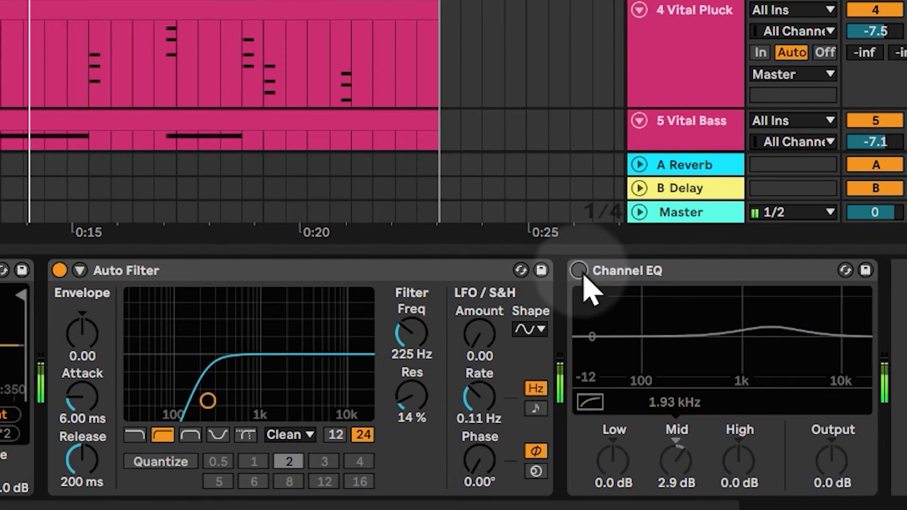
left_click(584, 278)
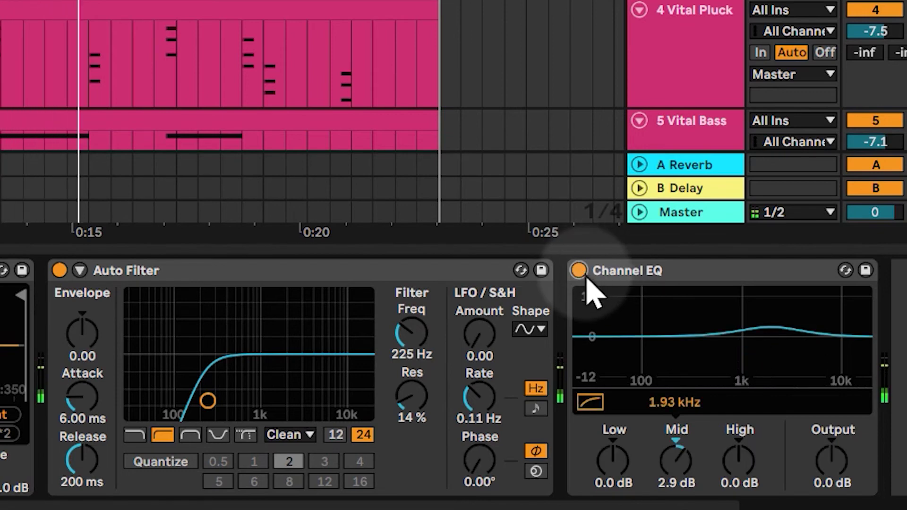